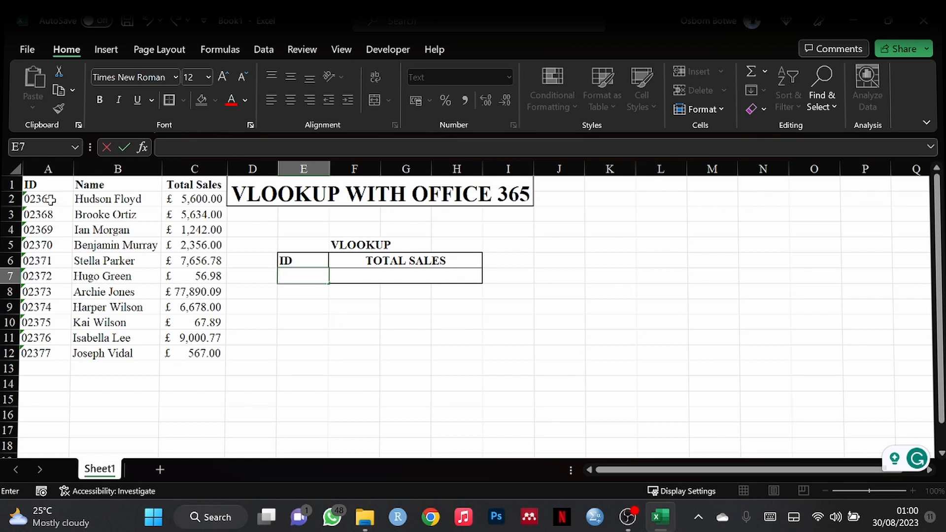
Step: Fill all of column A with yellow, then select cell F7 for the lookup
left_click(51, 168)
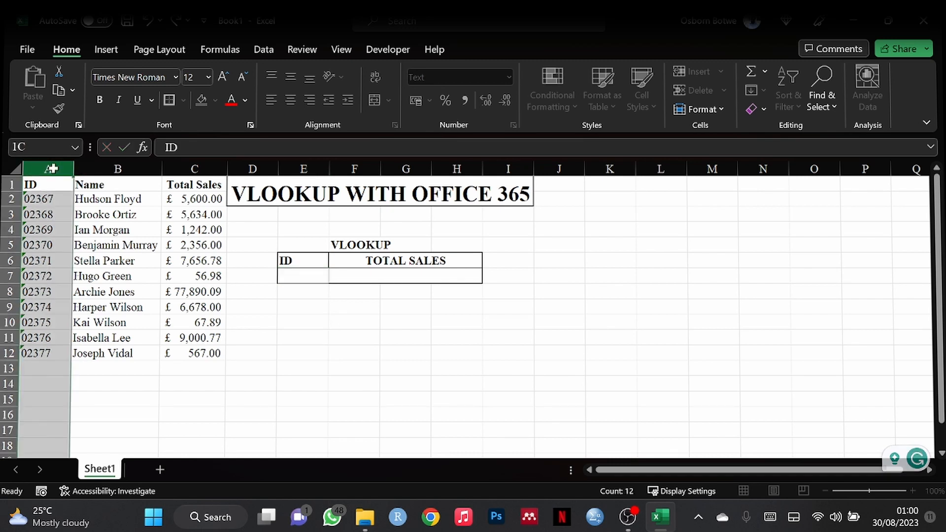
left_click(201, 102)
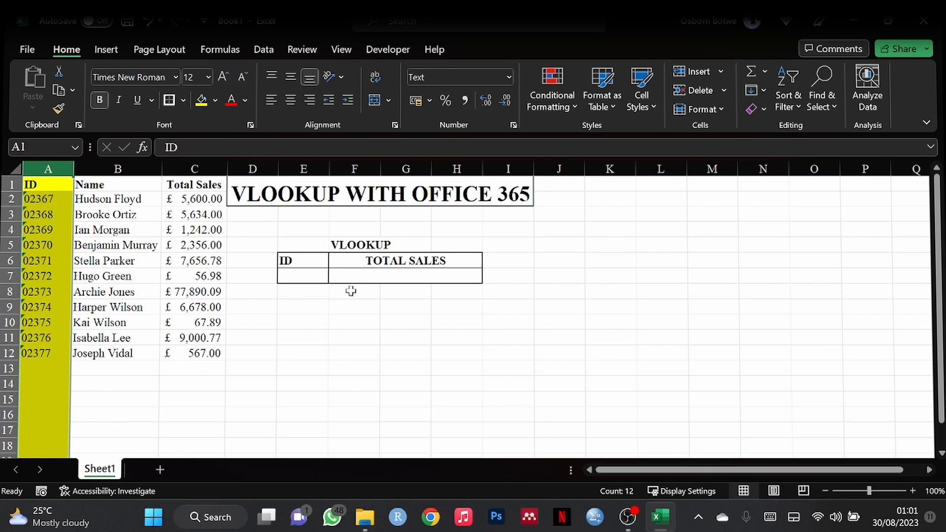
left_click(370, 276)
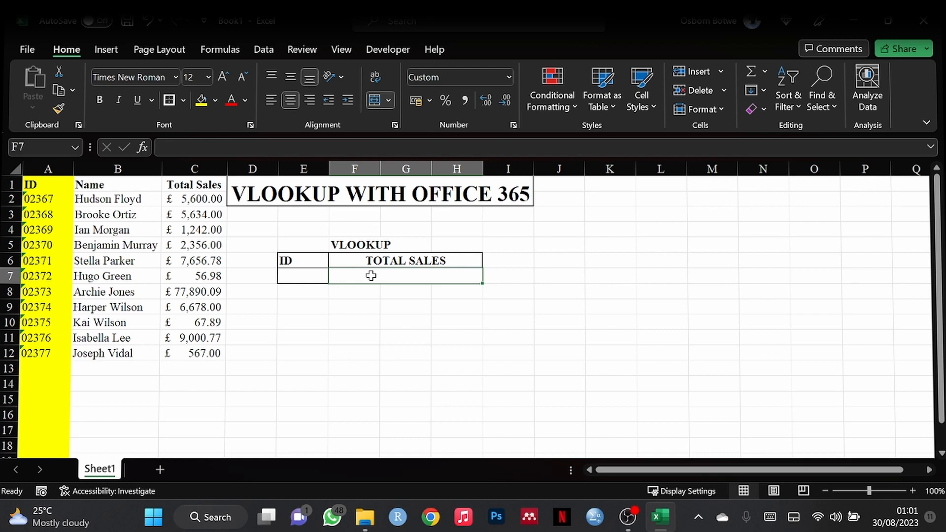
Step: Begin the F7 formula as =VLOOKUP(E7, with the ID cell E7 as lookup value
type("=")
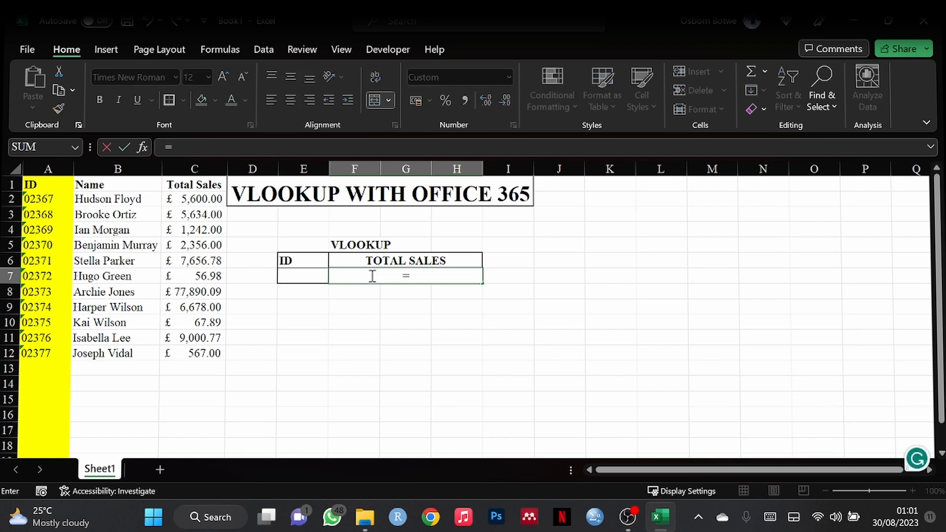
type("VLOOLUP")
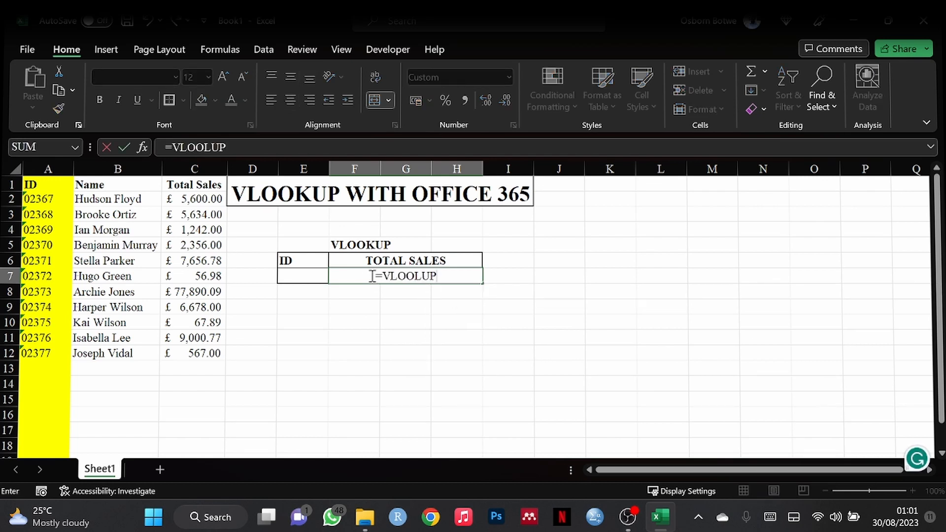
key("BackSpace")
key("BackSpace")
key("BackSpace")
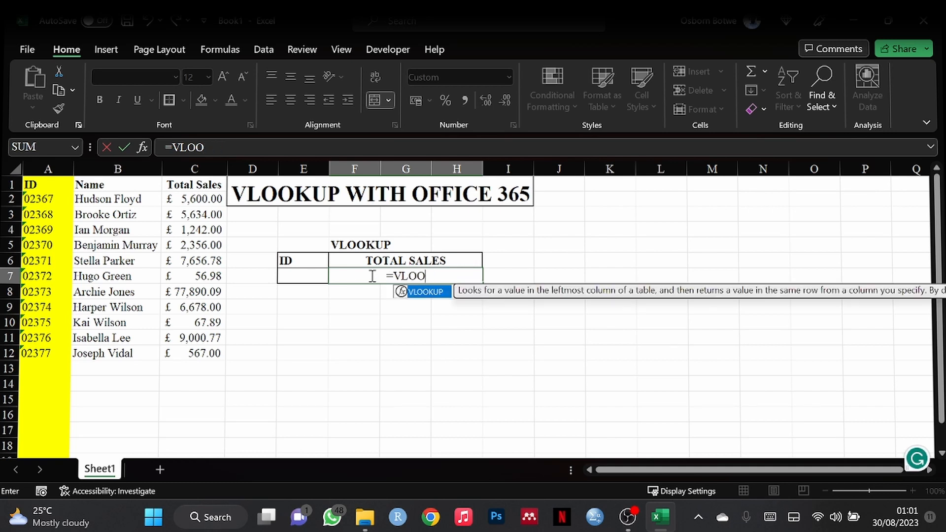
double_click(421, 293)
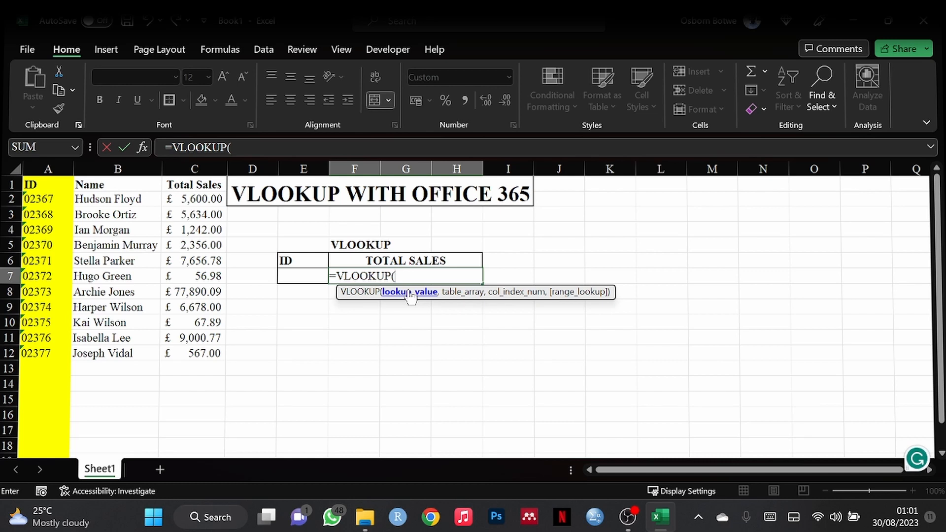
left_click(297, 273)
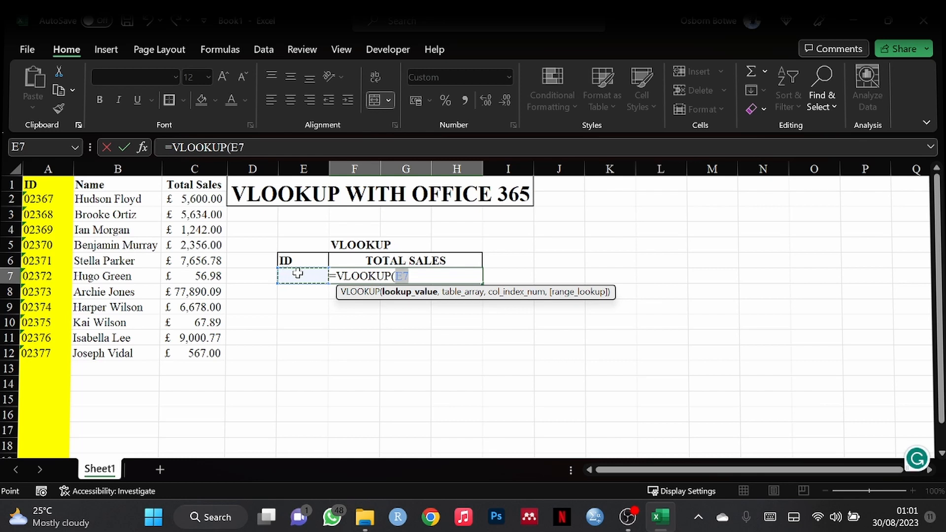
type(",")
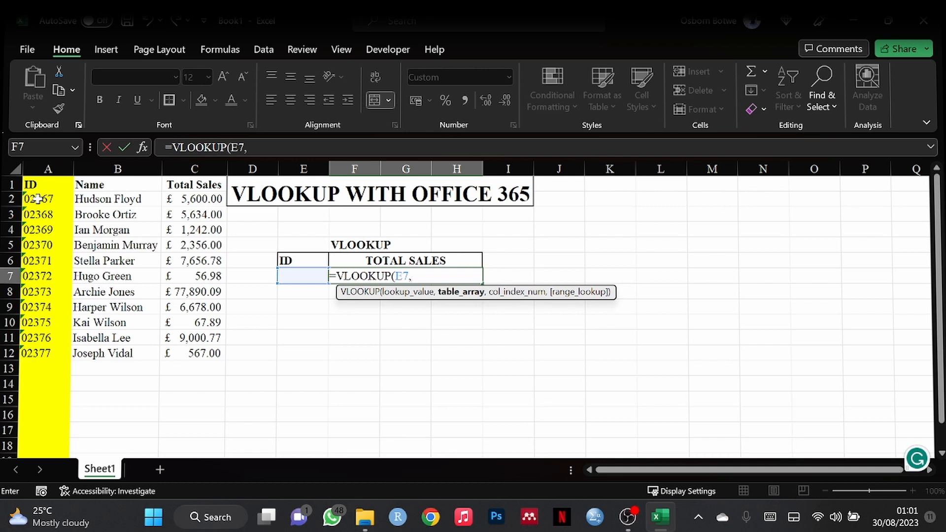
Step: Add A2:C12 as the table range so the formula reads =VLOOKUP(E7,A2:C12,
left_click_drag(38, 199, 192, 364)
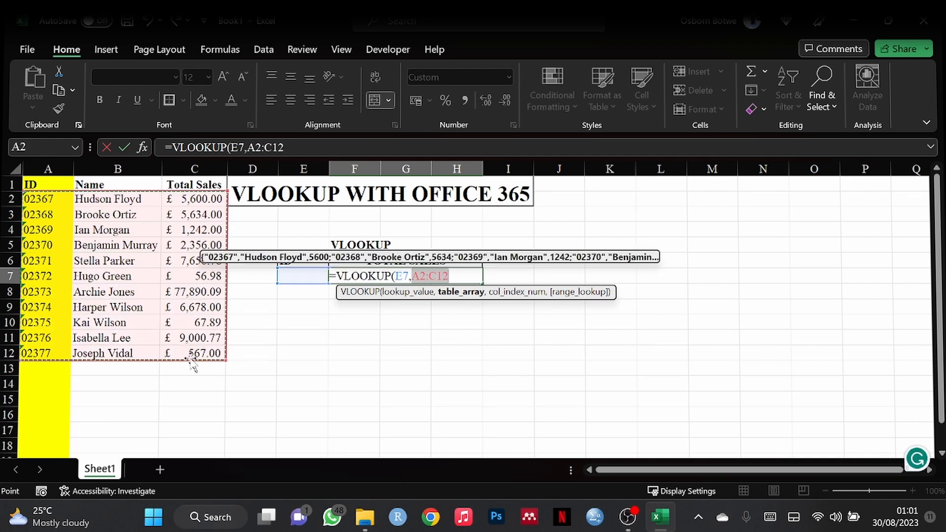
left_click(40, 198)
left_click_drag(41, 199, 189, 350)
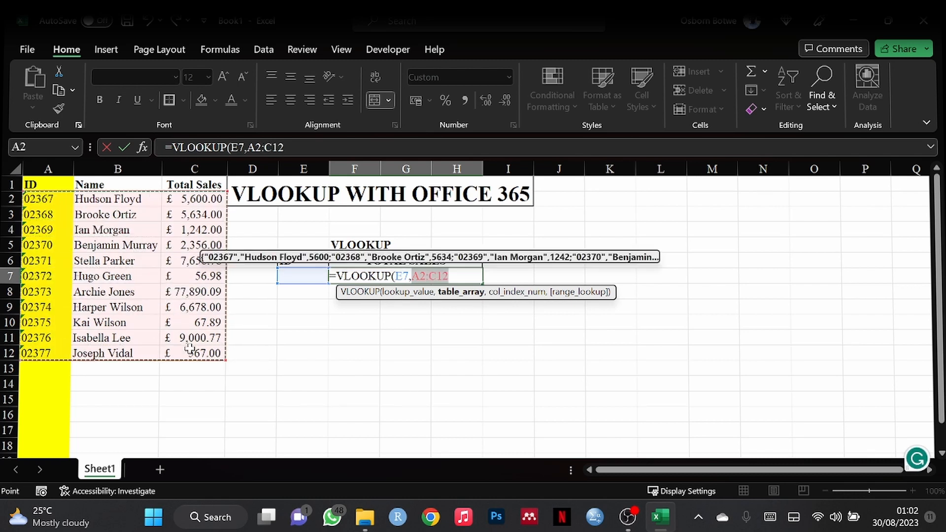
left_click(53, 205)
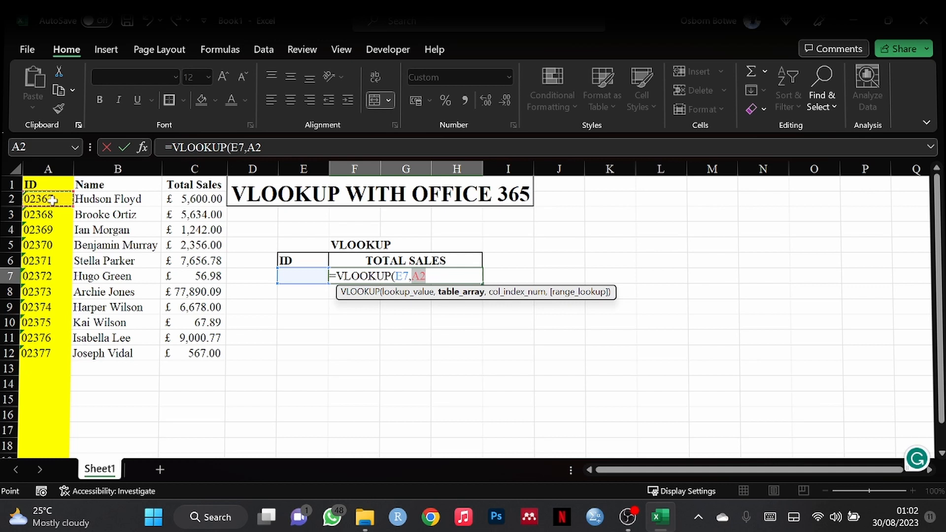
key("shift+Right")
key("shift+Right")
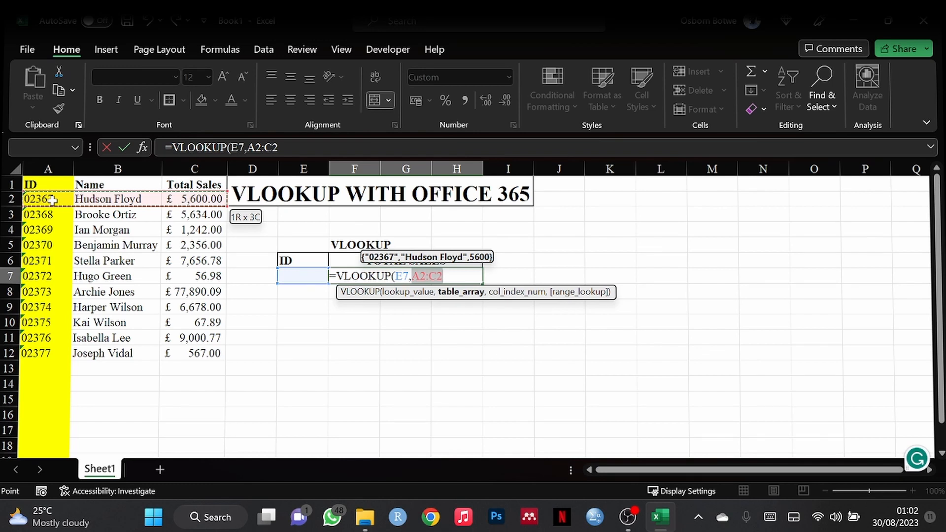
key("ctrl+shift+Down")
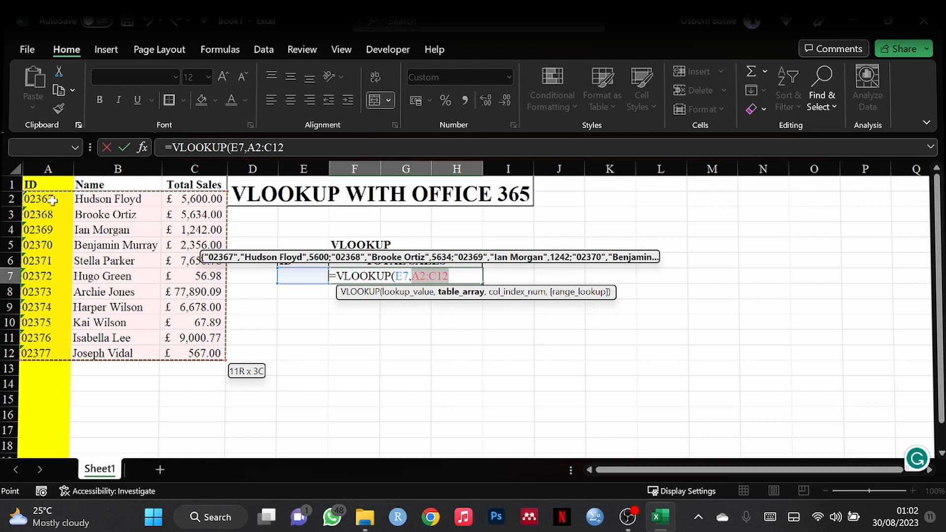
type(",")
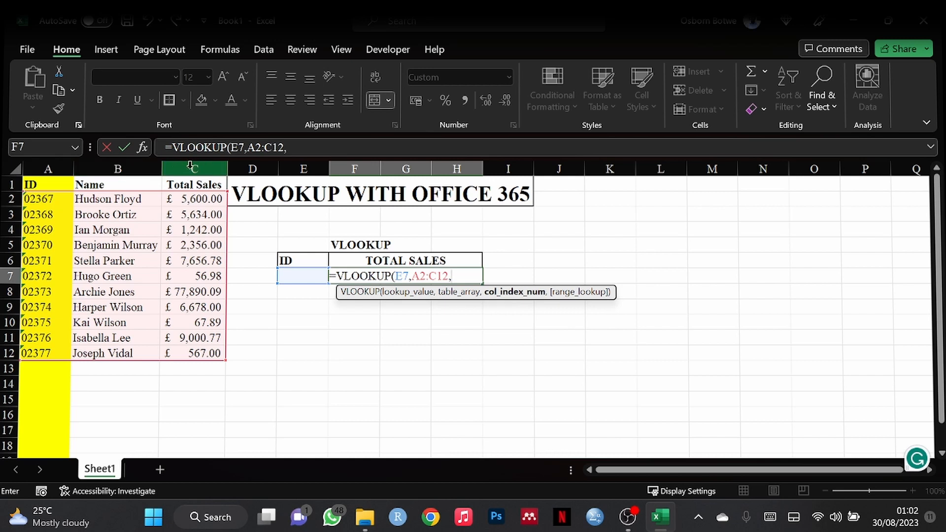
Step: Complete the formula as =VLOOKUP(E7,A2:C12,3,0), which shows #N/A while E7 is empty
type("3")
type(",O")
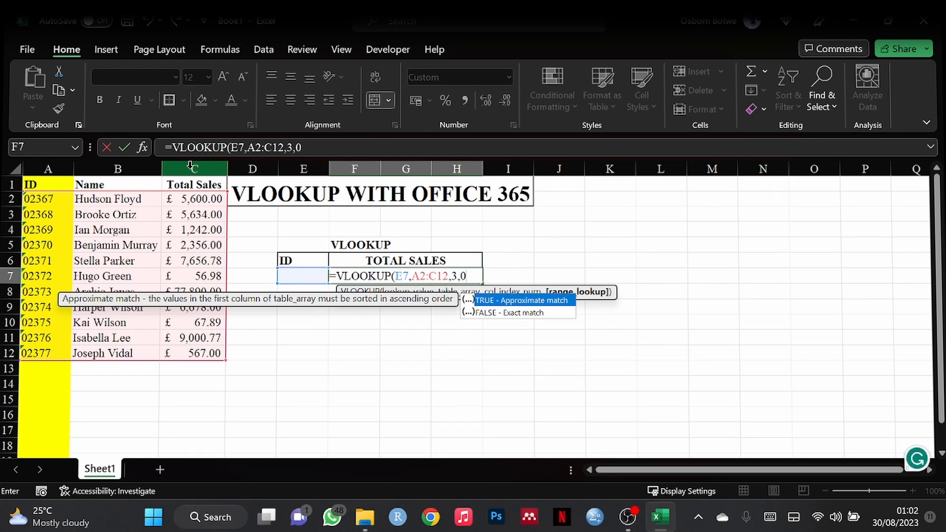
type(")")
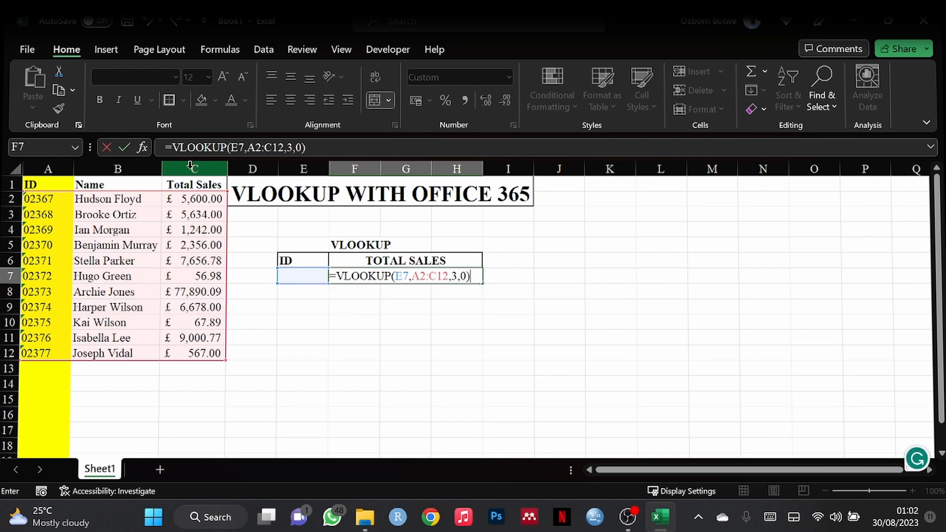
key("Return")
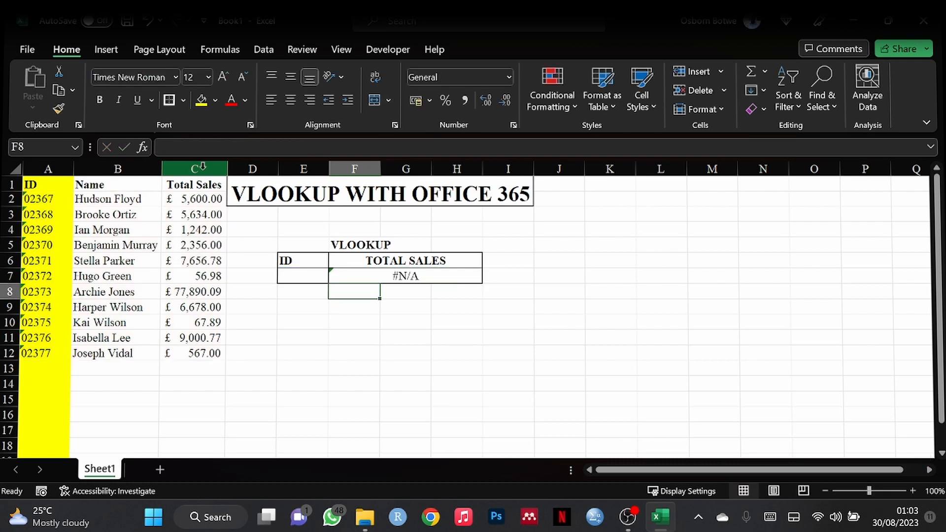
Step: Enter ID 02372 in E7 so F7 returns 56.98
left_click(290, 277)
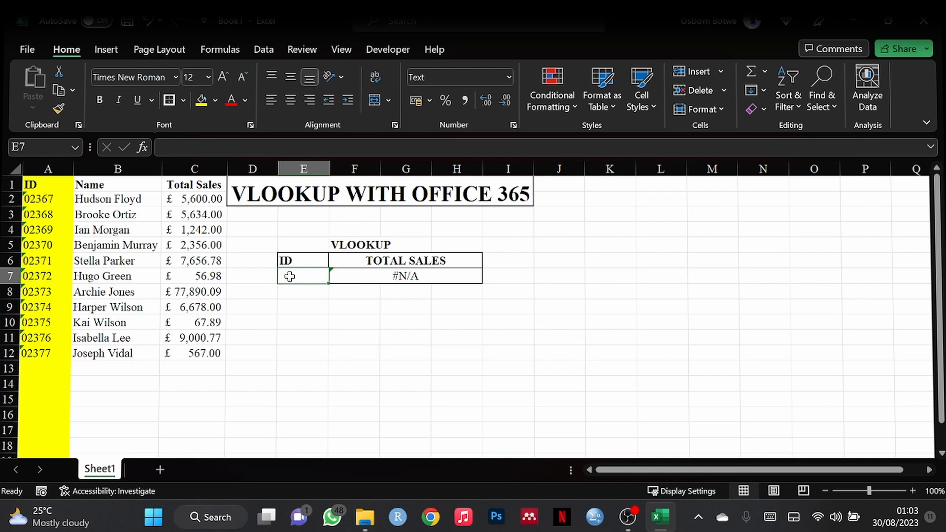
type("0")
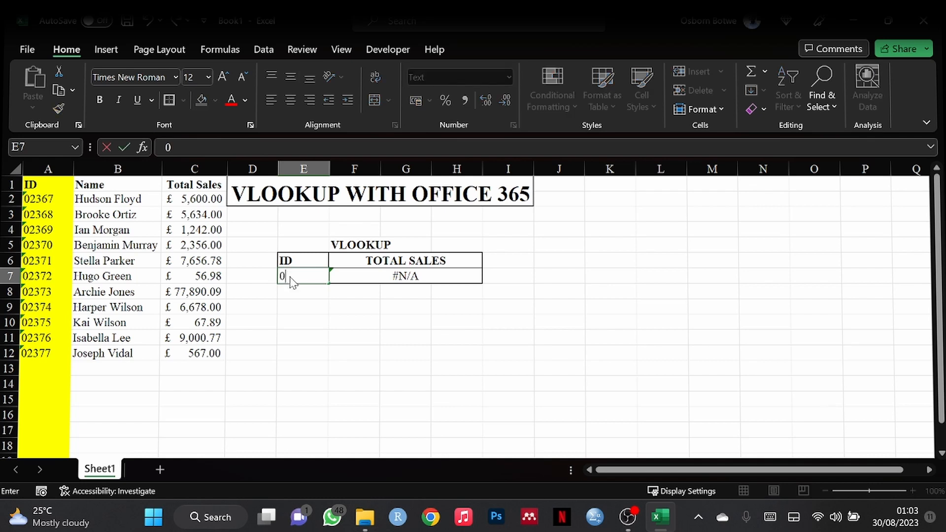
type("2372")
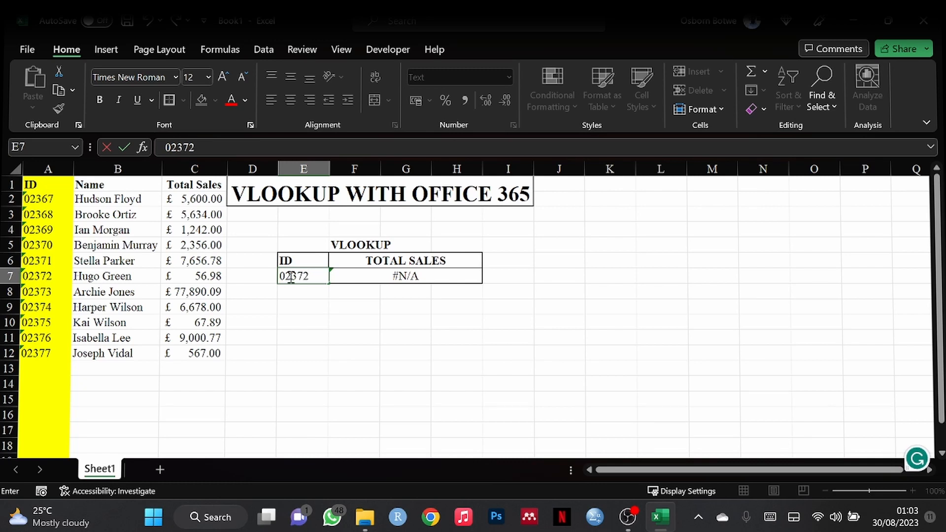
key("Return")
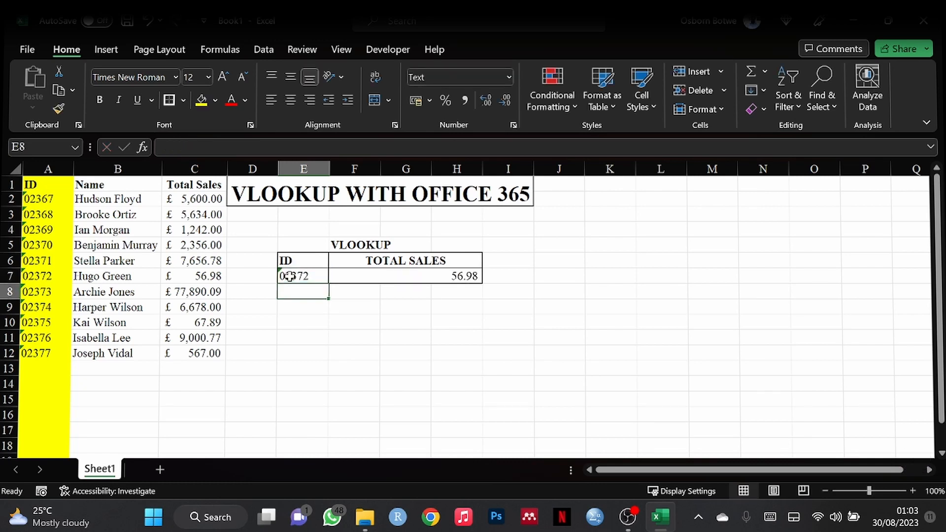
Step: Change the E7 ID to 02375 so F7 returns 67.89
left_click(8, 276)
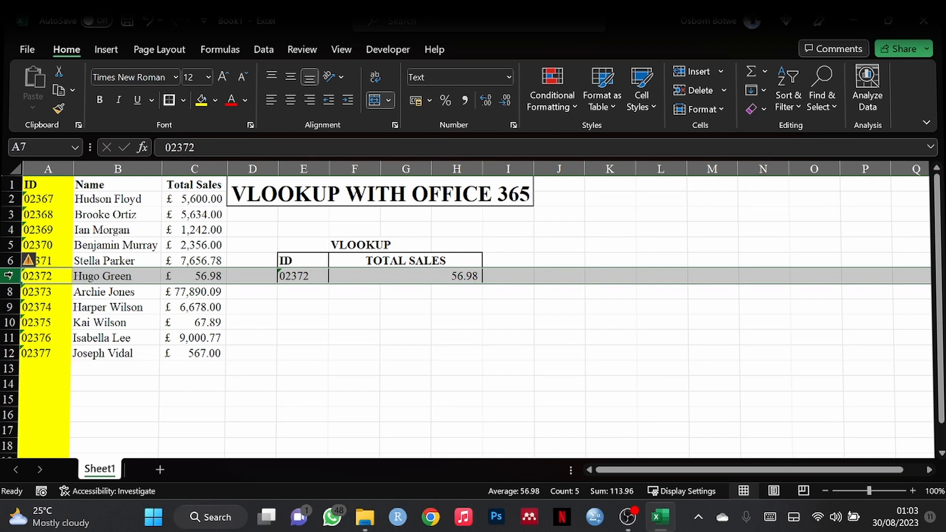
double_click(308, 276)
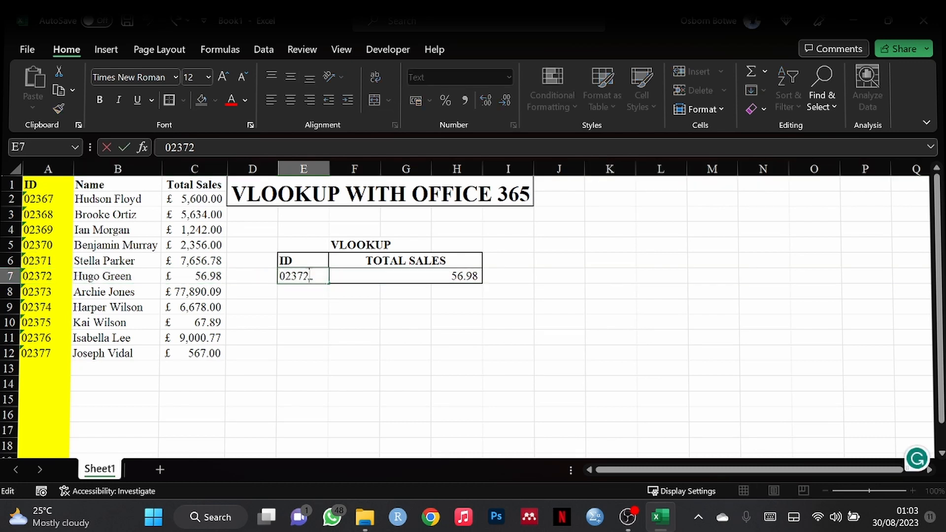
key("BackSpace")
type("5")
key("Return")
key("Return")
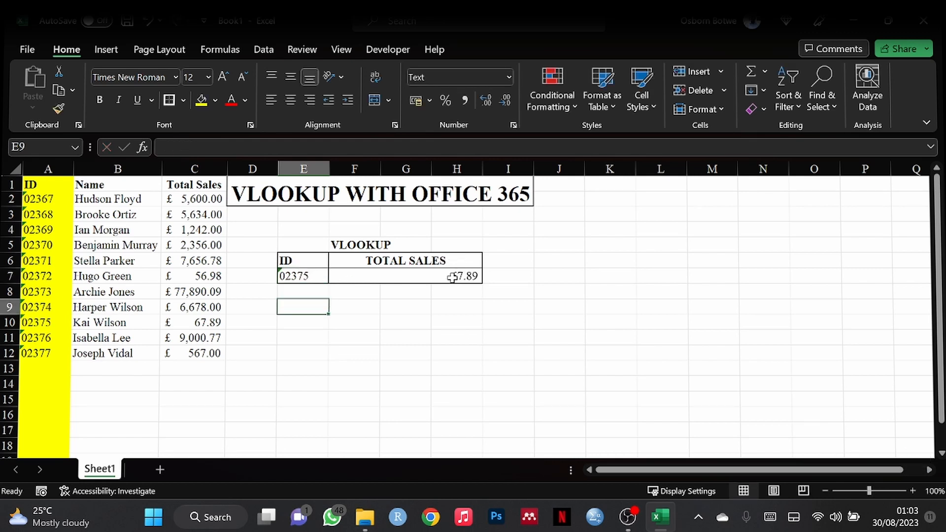